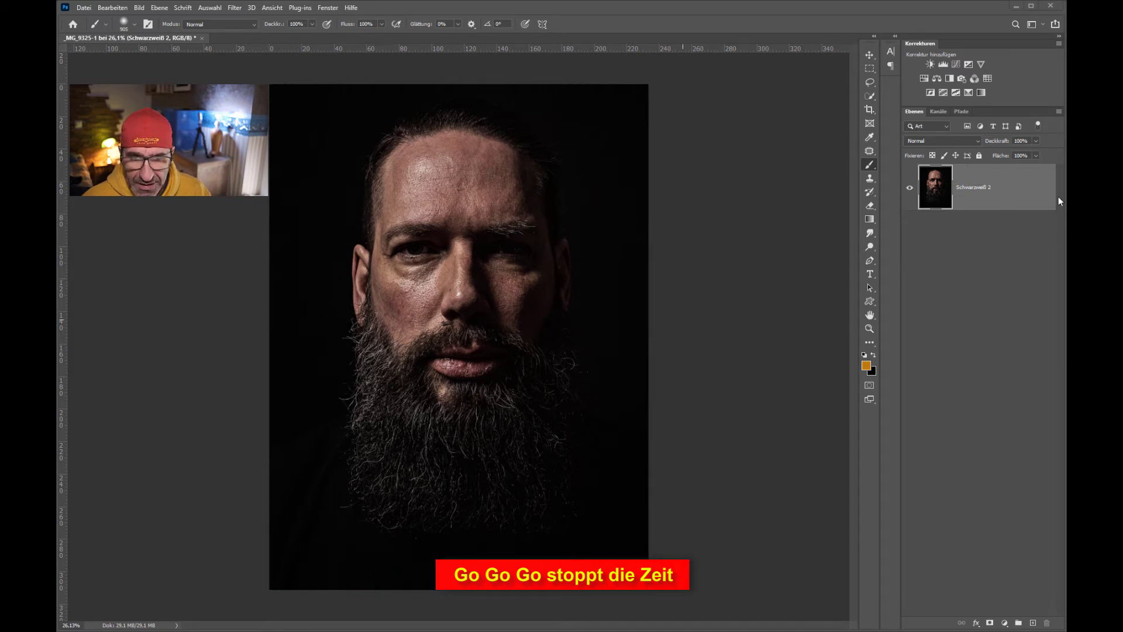
Paint orange over the face's right side on a new Weiches Licht layer at 62%, then add another layer.
click(1032, 623)
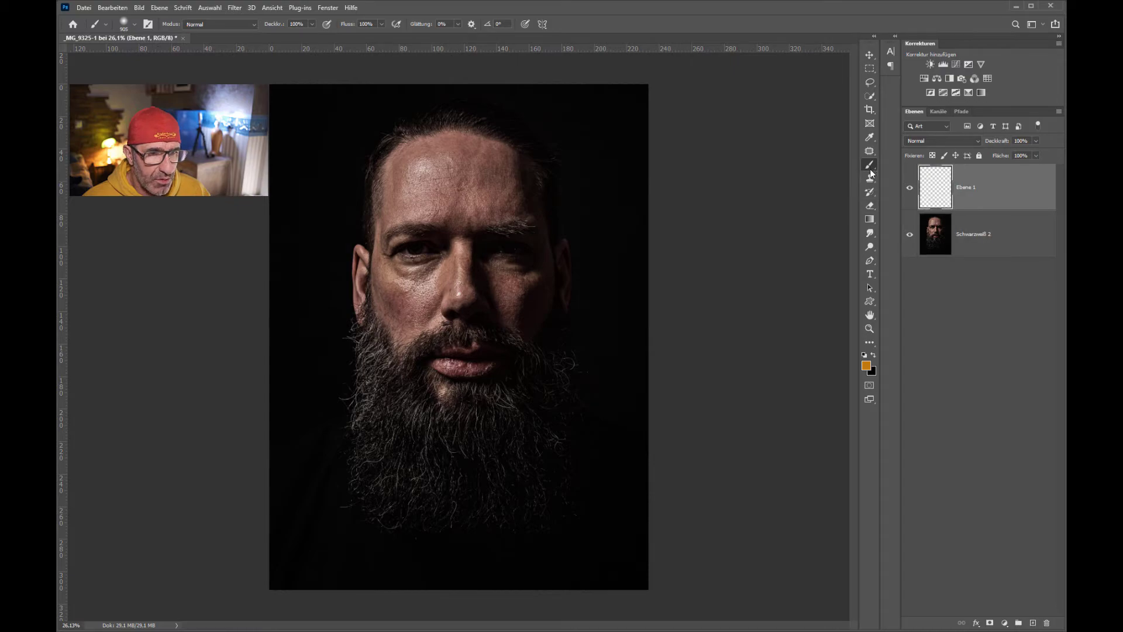
mouse_move(485, 111)
mouse_down()
mouse_move(462, 448)
mouse_move(854, 254)
mouse_up()
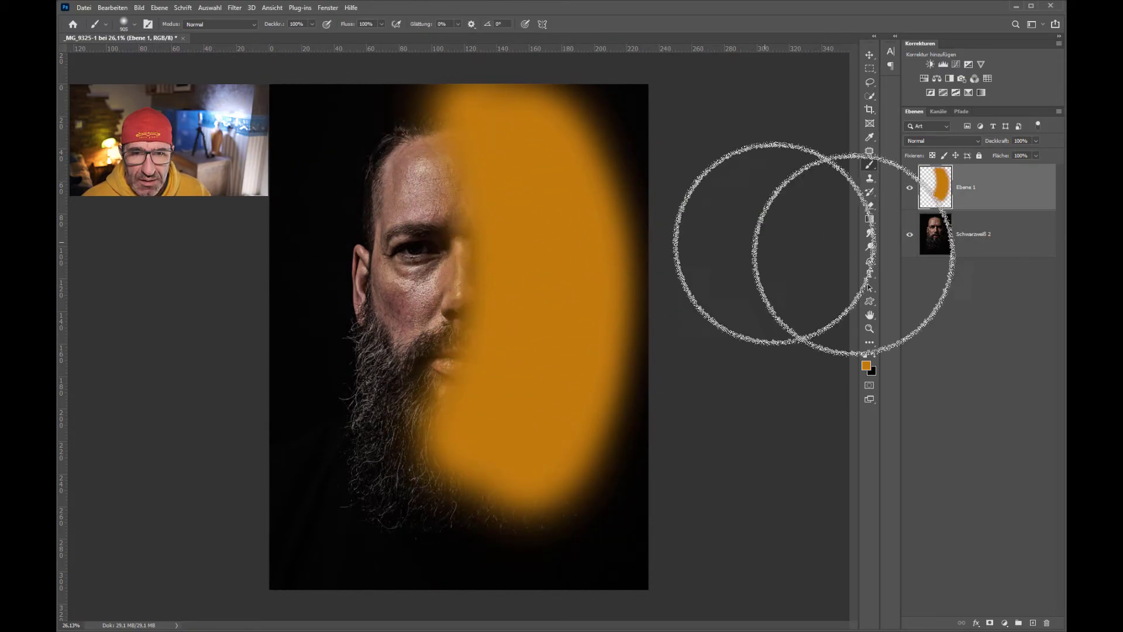
click(927, 141)
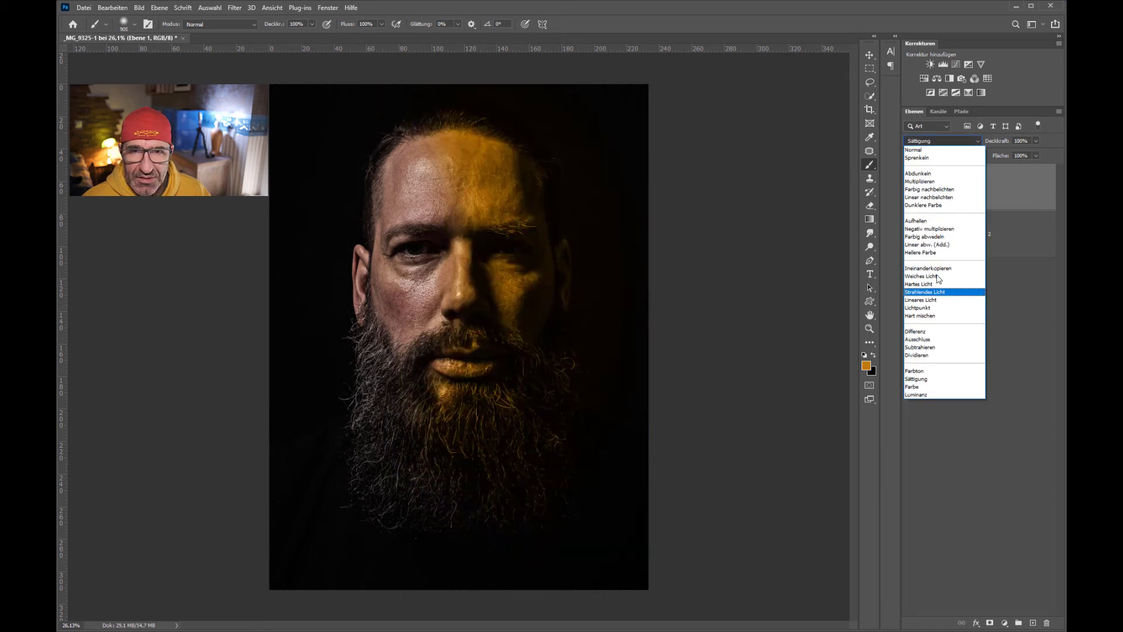
click(930, 278)
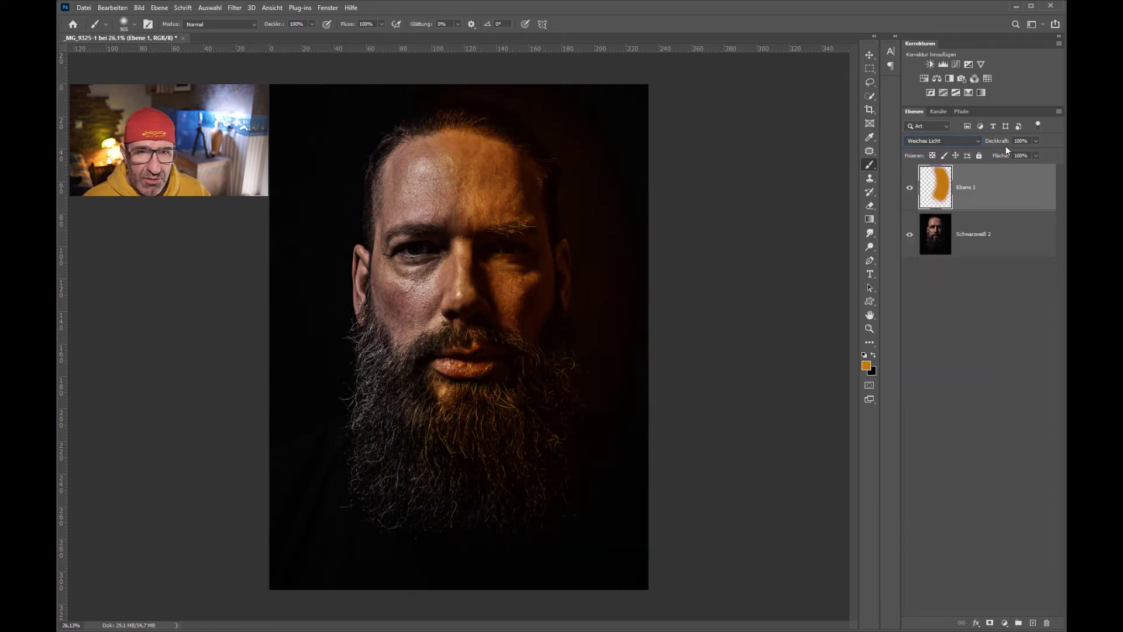
drag(1002, 142, 983, 143)
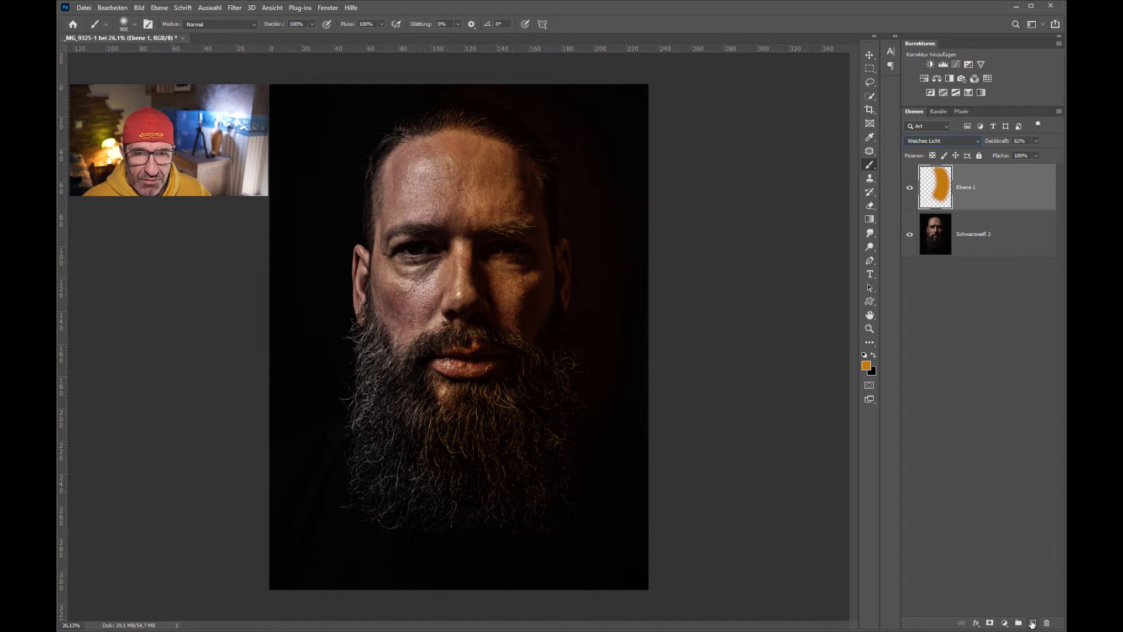
click(1032, 624)
Change the foreground colour from orange to a bright, fully saturated cyan.
click(866, 367)
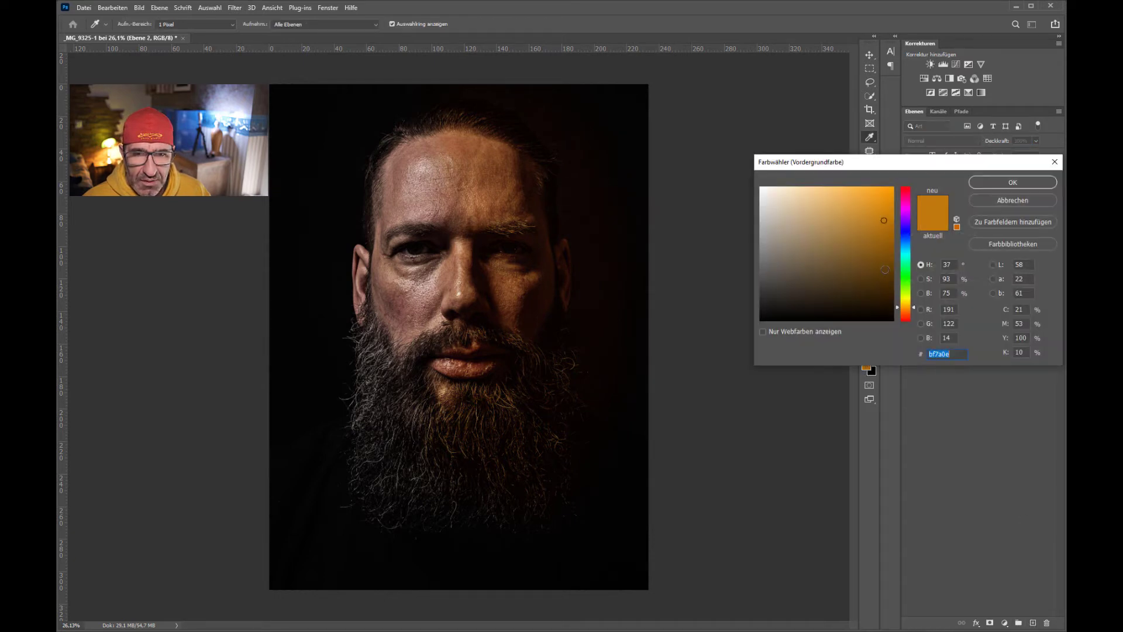
drag(912, 306, 916, 255)
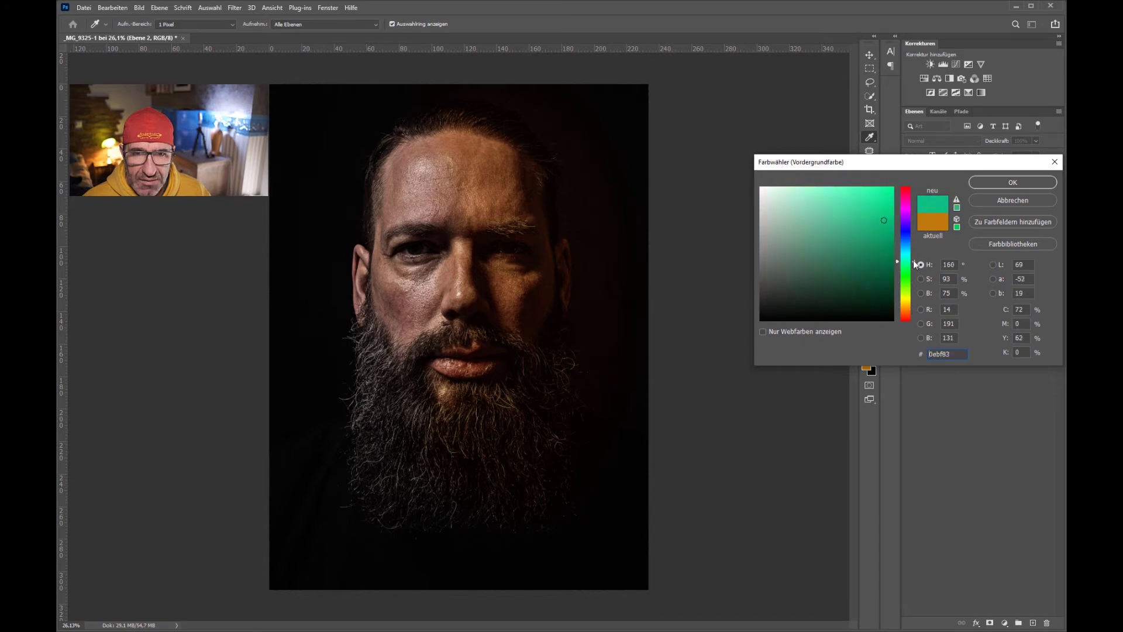
click(893, 187)
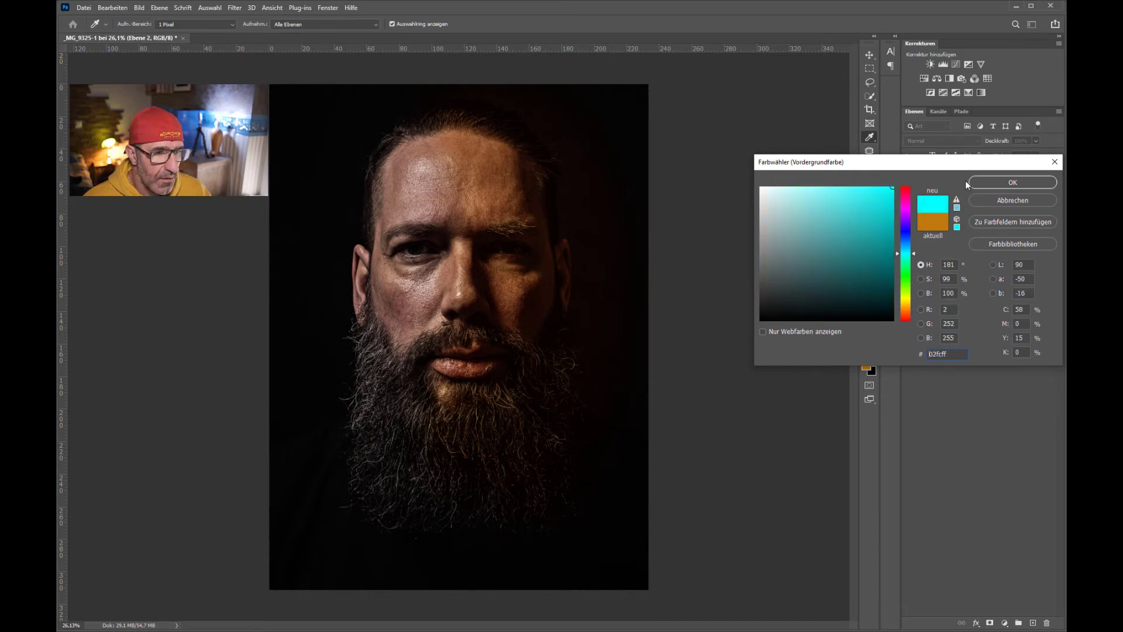
click(984, 181)
Brush cyan over the left side of the face and beard, blended Weiches Licht at 54%.
mouse_move(404, 147)
mouse_down()
mouse_move(419, 256)
mouse_move(433, 240)
mouse_move(346, 414)
mouse_move(414, 414)
mouse_up()
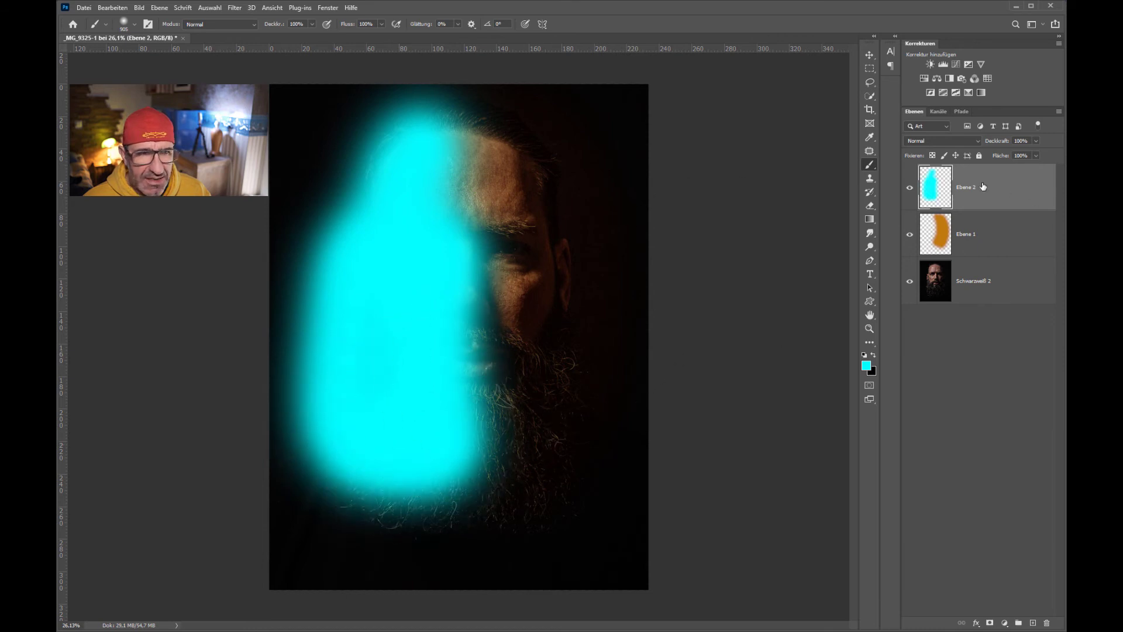
click(952, 140)
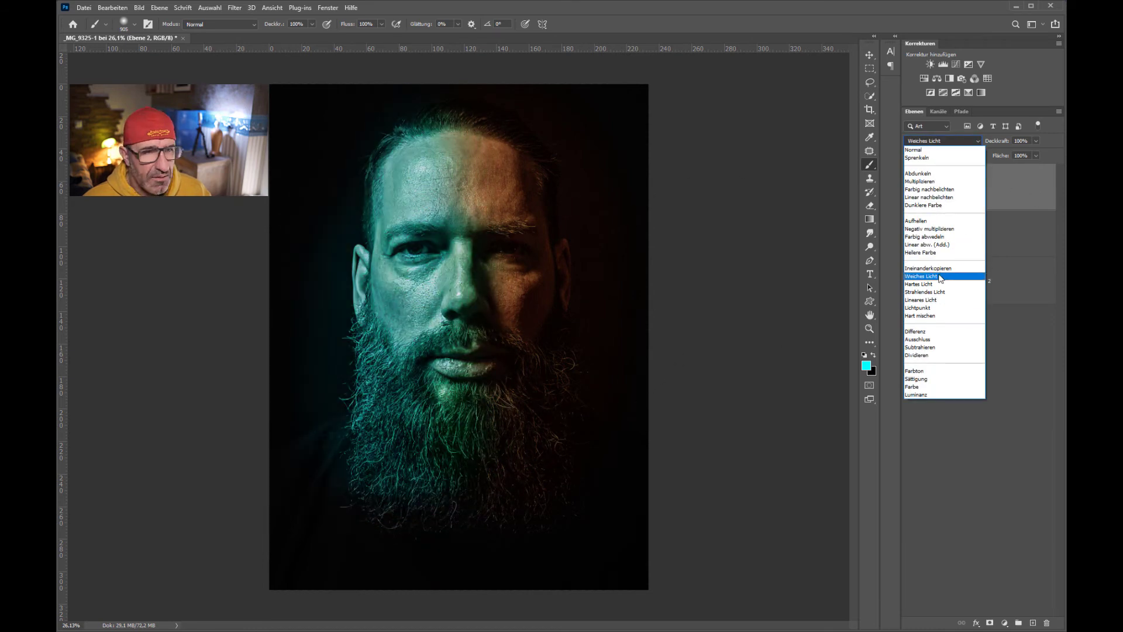
click(942, 269)
drag(994, 141, 971, 141)
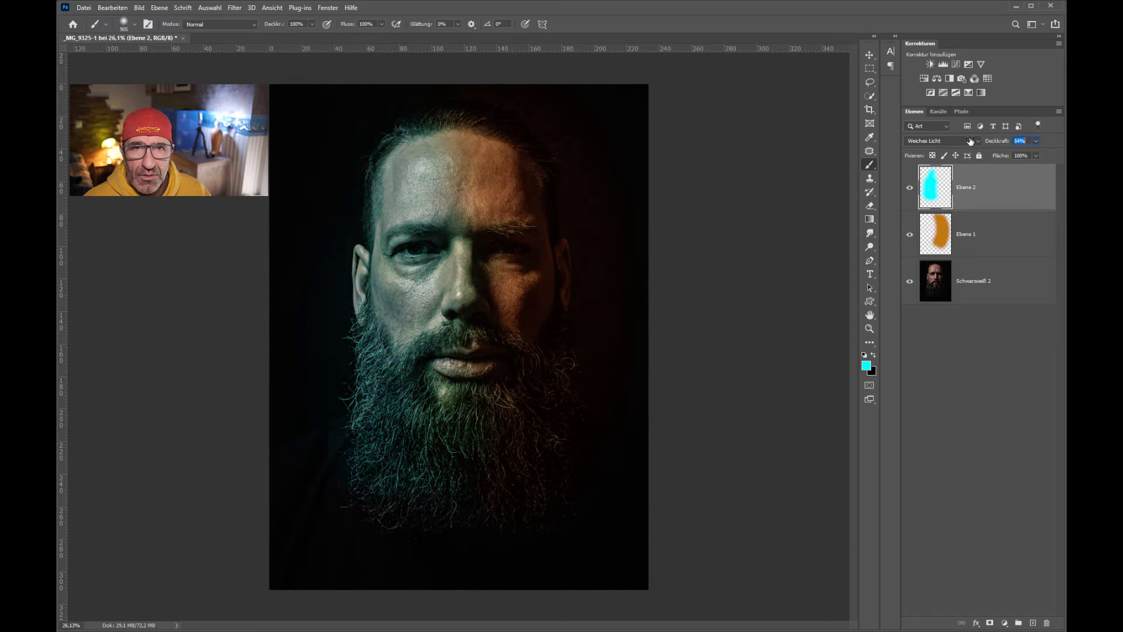
Add a Helligkeit/Kontrast adjustment layer with brightness -7.
click(931, 64)
drag(764, 125, 760, 125)
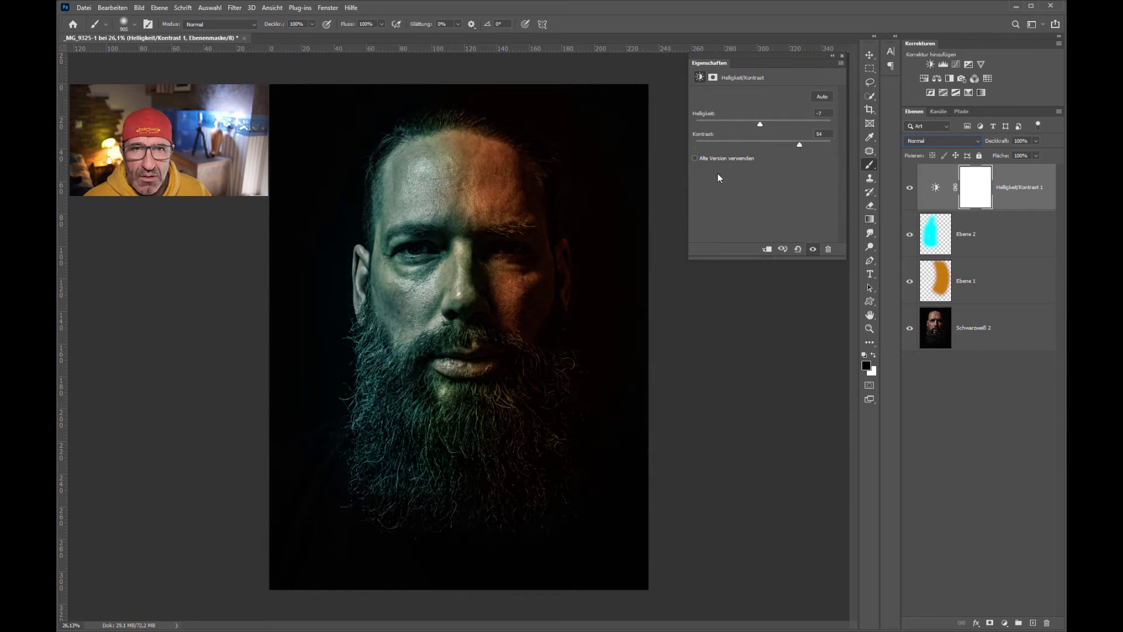
click(843, 55)
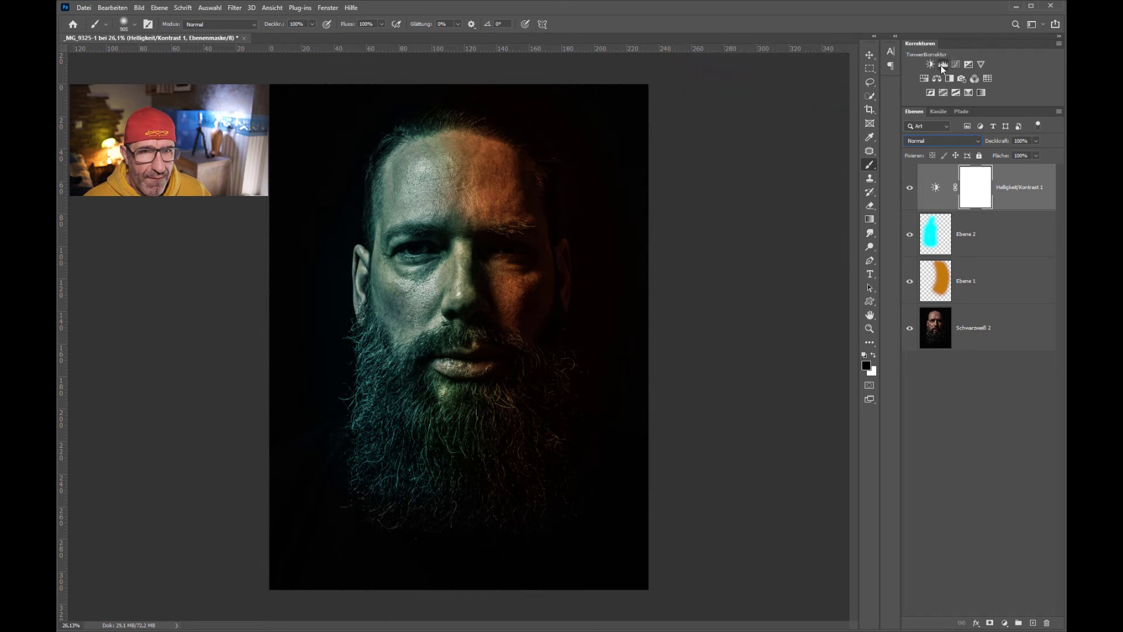
Add a Tonwertkorrektur layer with black point 12 and white point 228.
click(943, 64)
drag(711, 170, 715, 170)
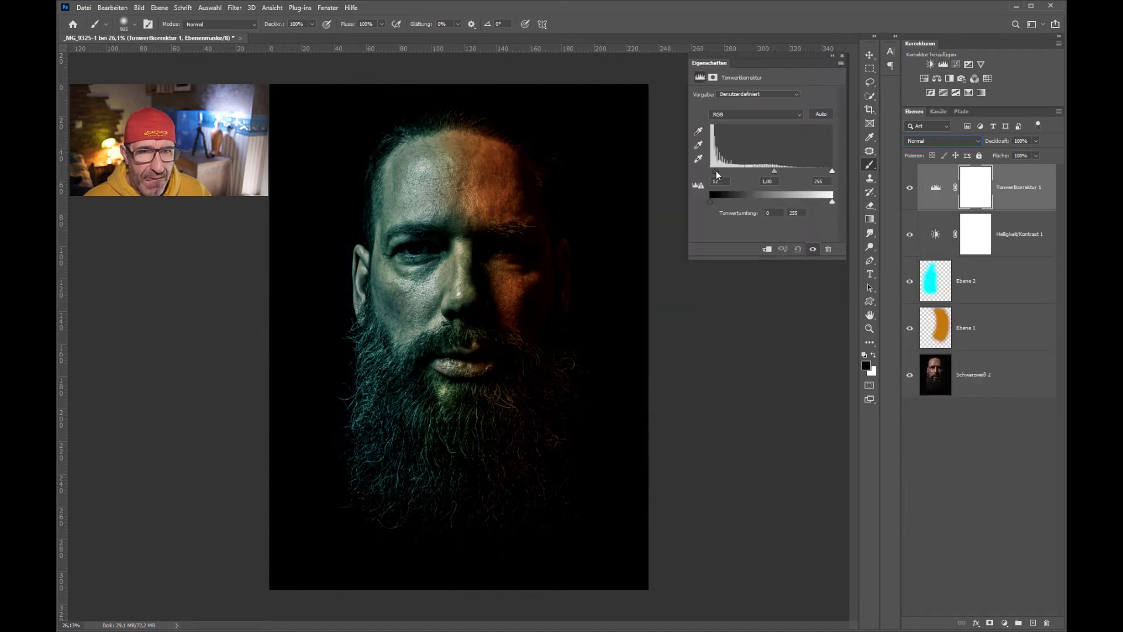
drag(832, 171, 822, 170)
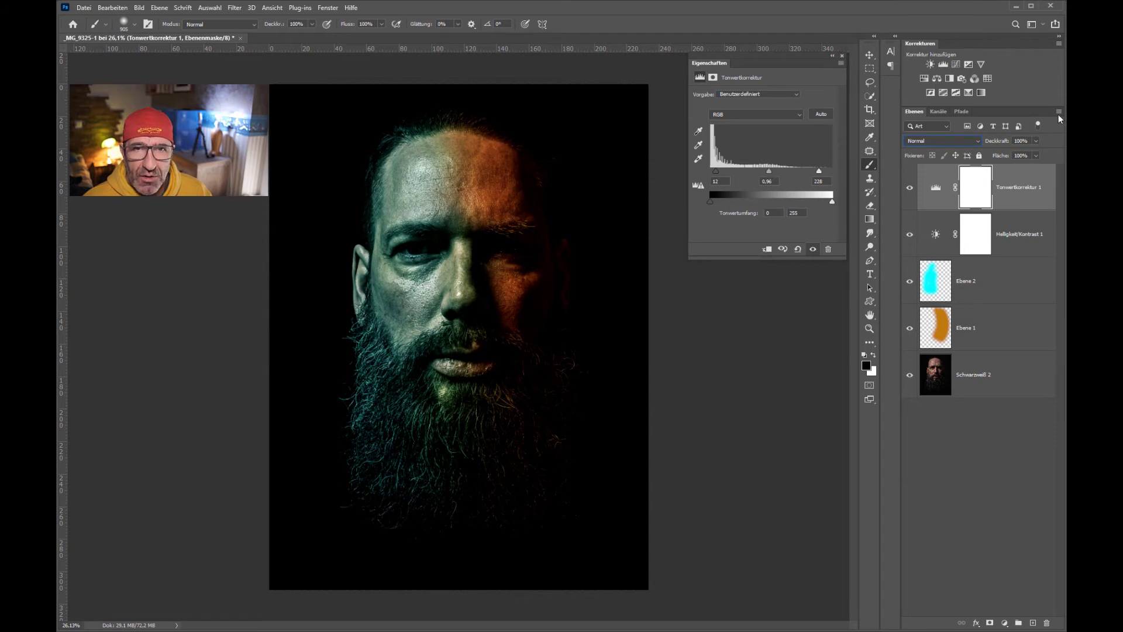
click(841, 56)
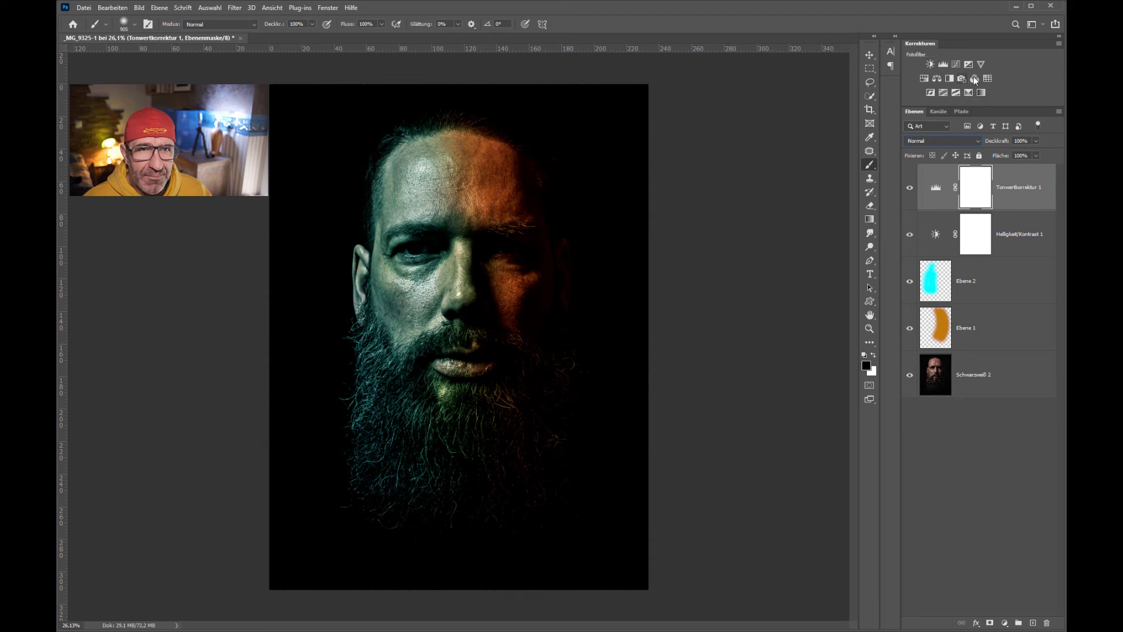
Add a monochrome Kanalmixer layer (red +11, green +80, blue +23), Weiches Licht at 16%.
click(974, 79)
click(695, 121)
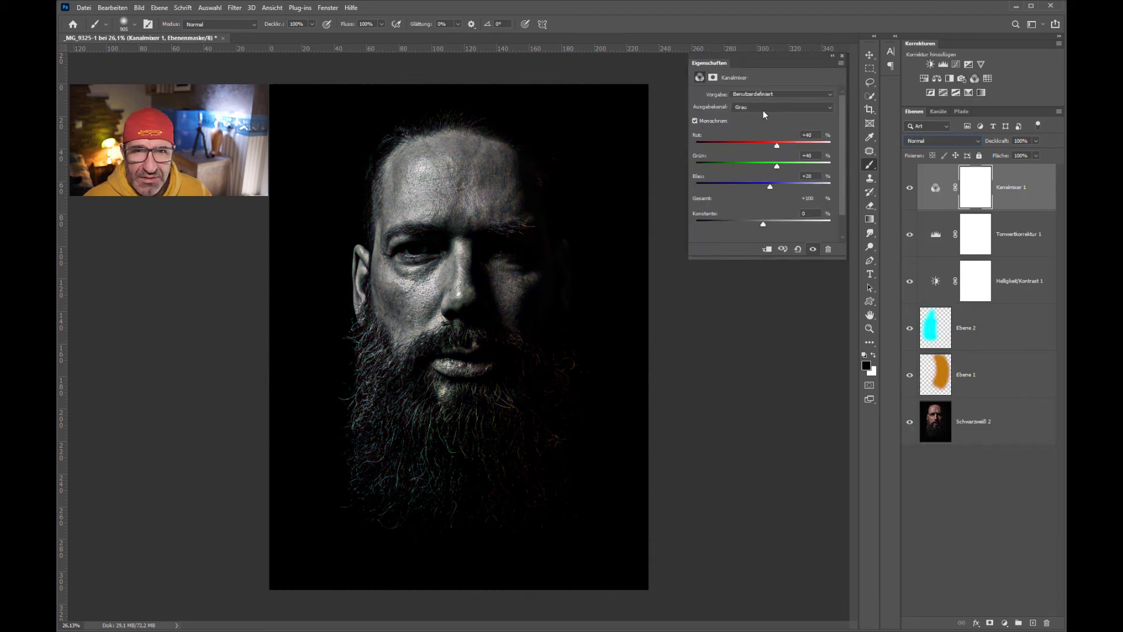
drag(777, 148, 767, 148)
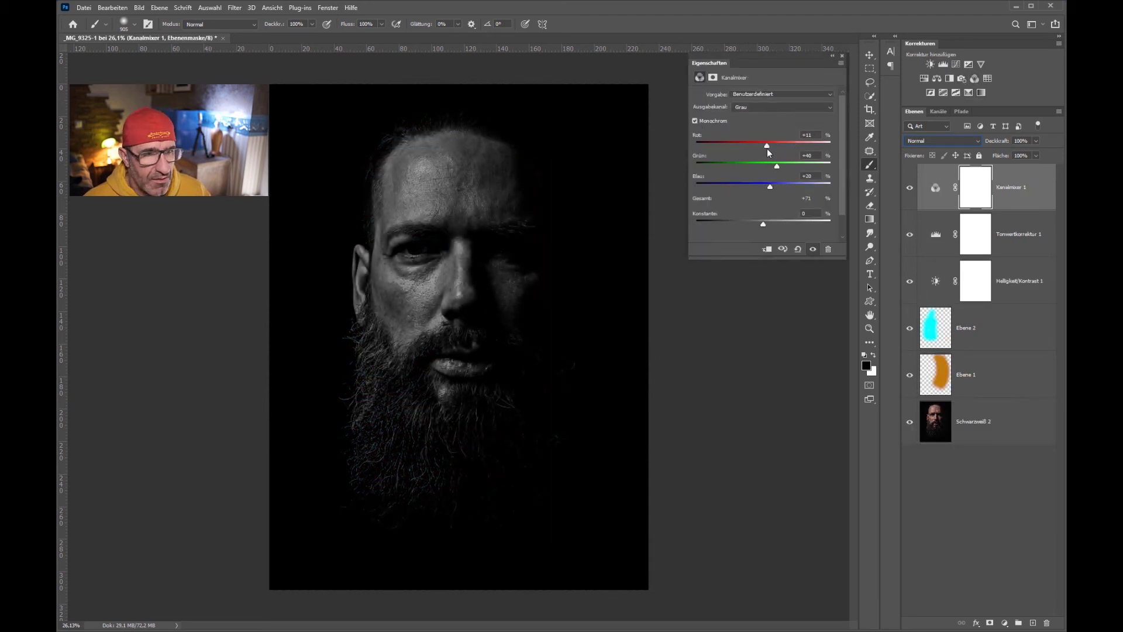
click(936, 142)
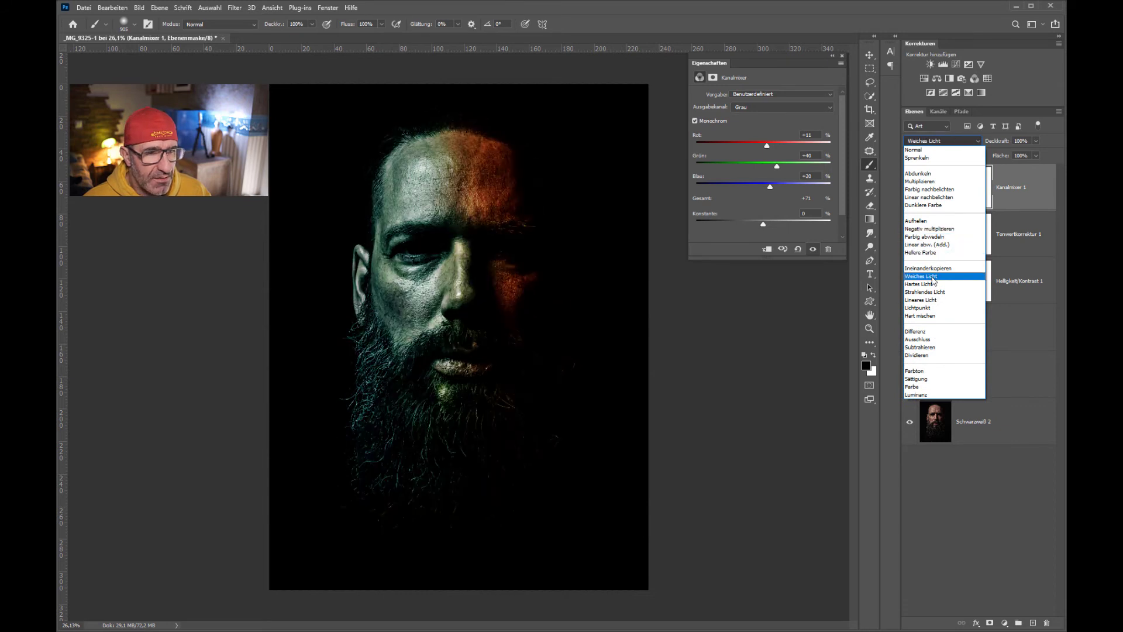
click(921, 276)
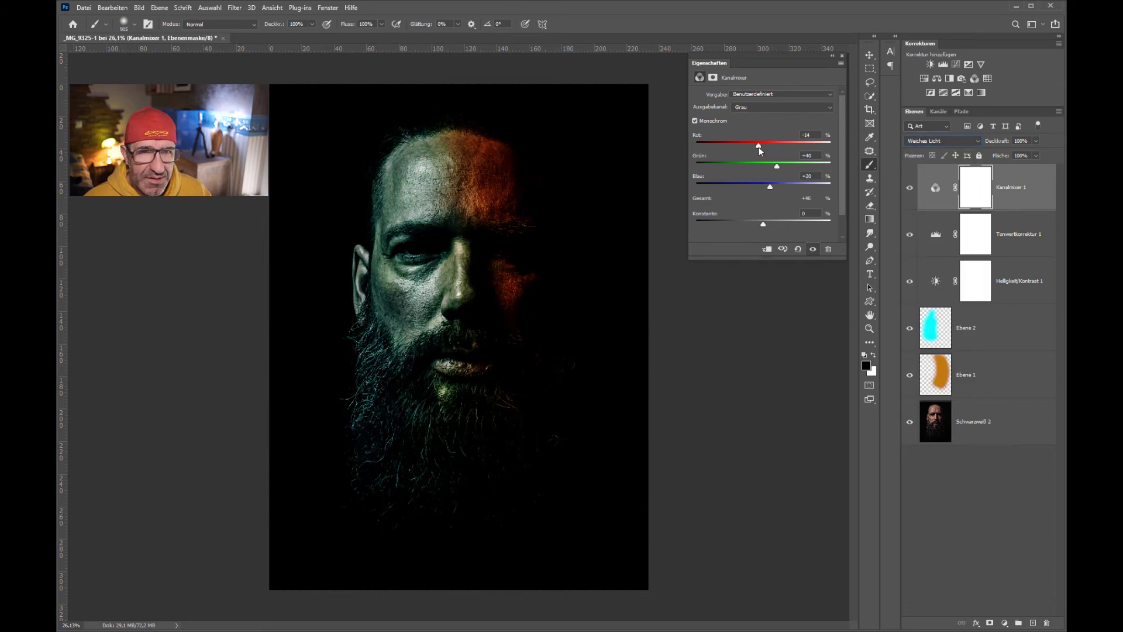
mouse_move(776, 168)
mouse_down()
mouse_move(790, 168)
mouse_move(771, 187)
mouse_up()
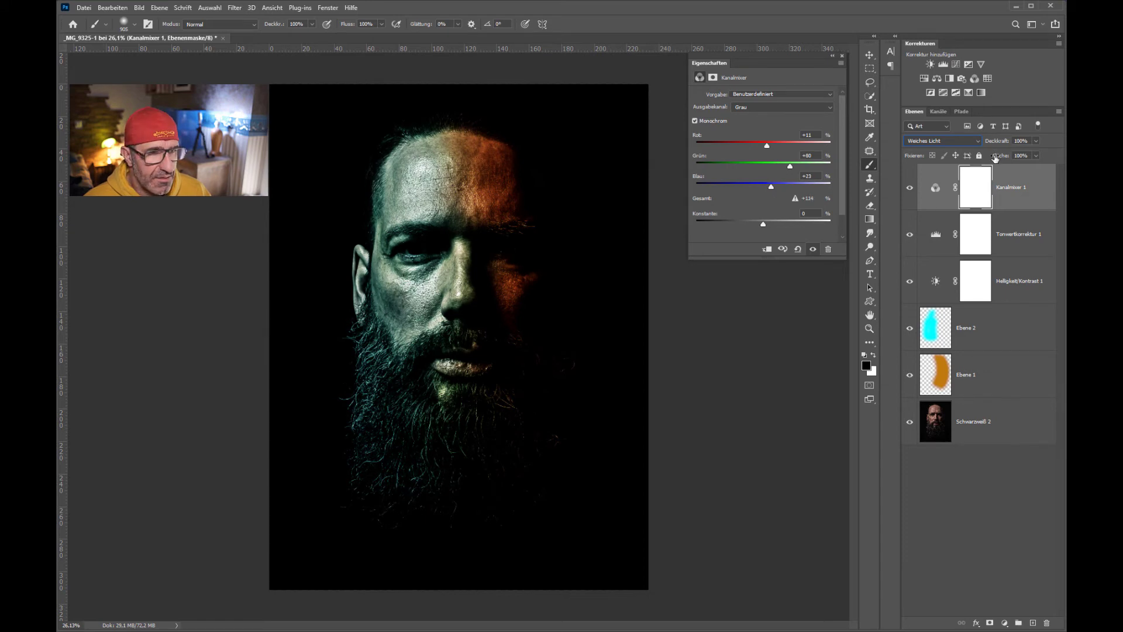
drag(1001, 146, 890, 141)
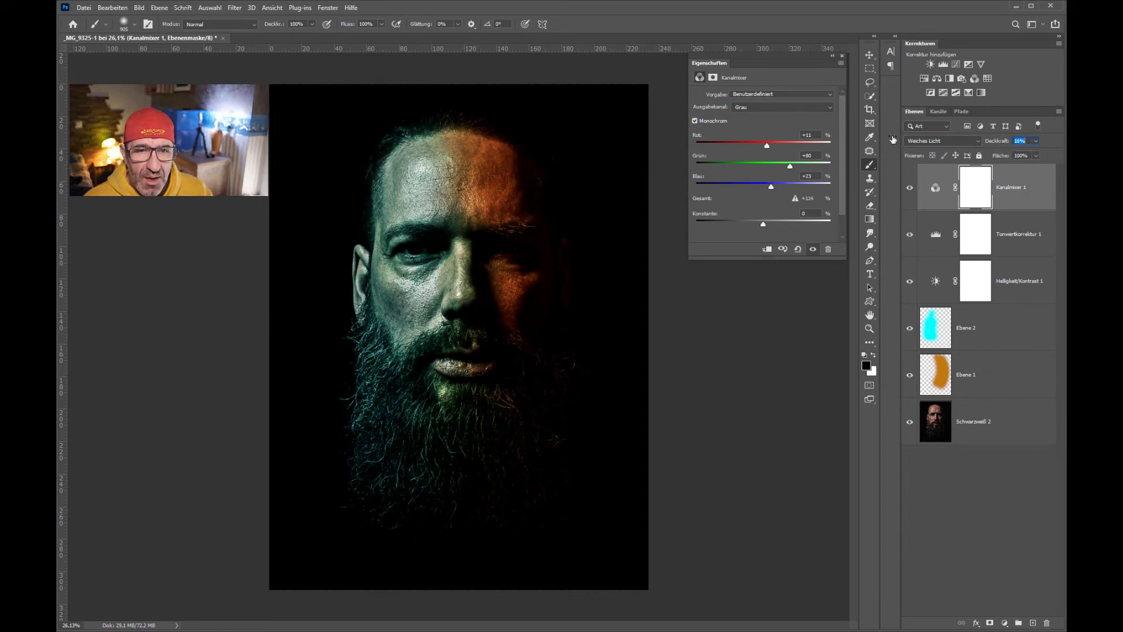
click(841, 57)
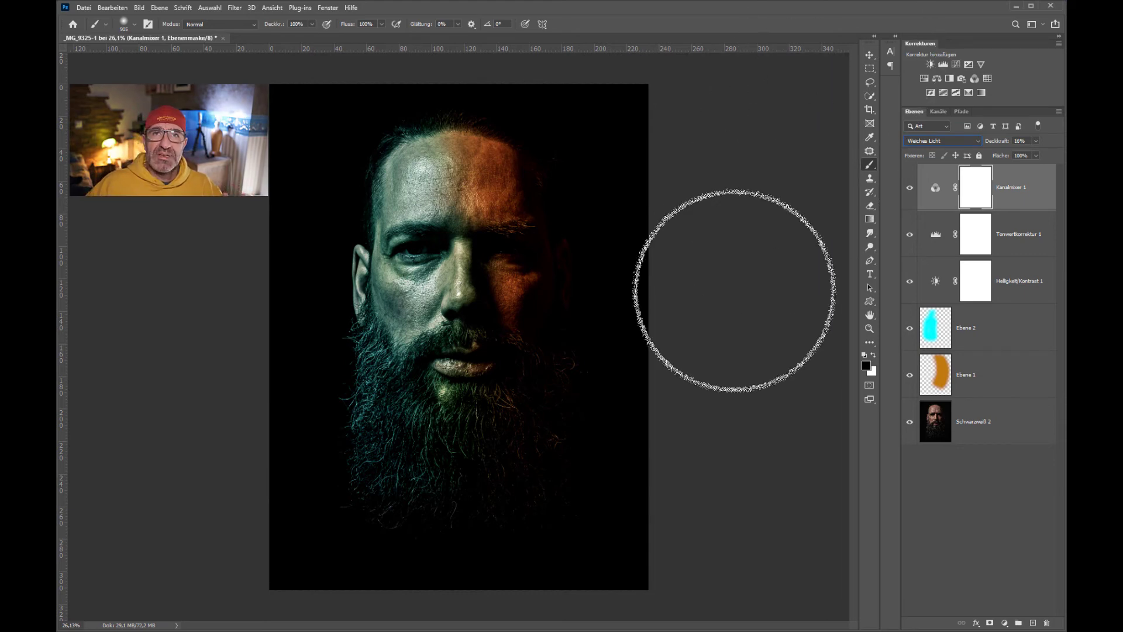